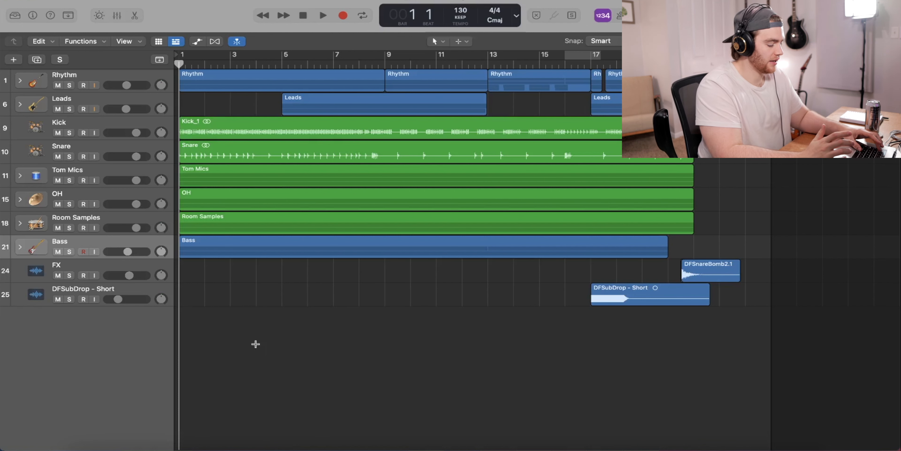
- Select the tracks from Rhythm through Bass and toggle mute on all of them together
key(super+2)
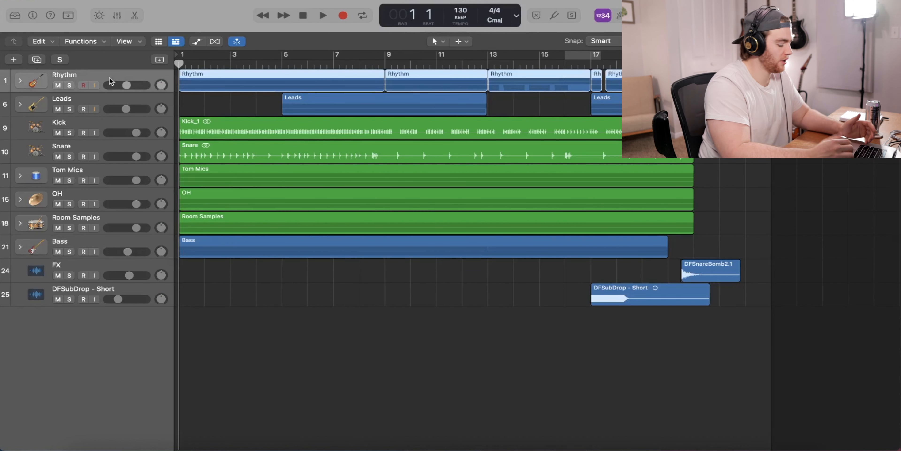
shift+click(108, 243)
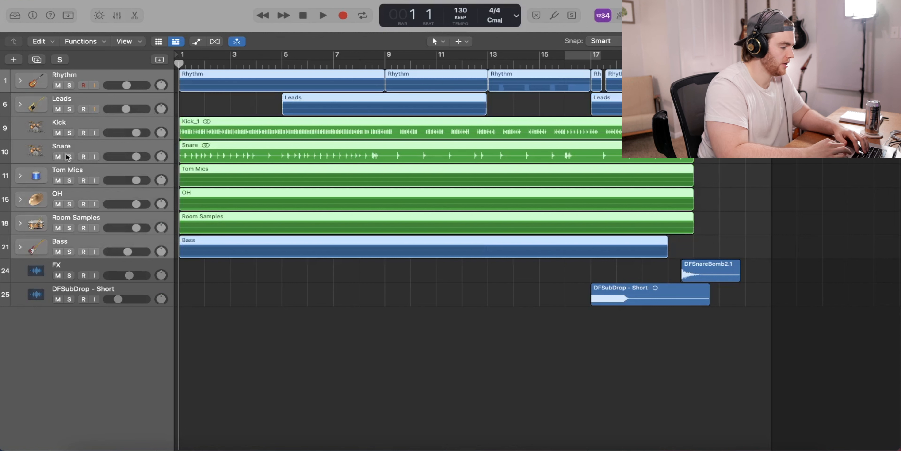
click(59, 156)
click(60, 157)
click(59, 157)
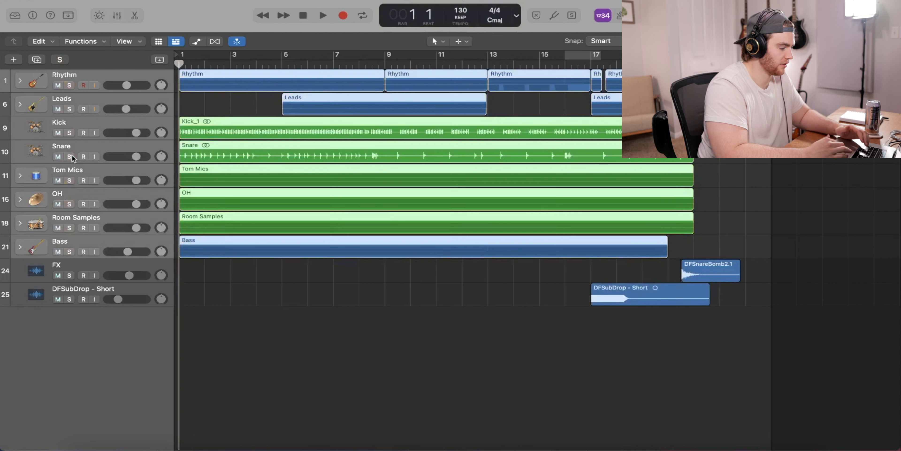
click(102, 372)
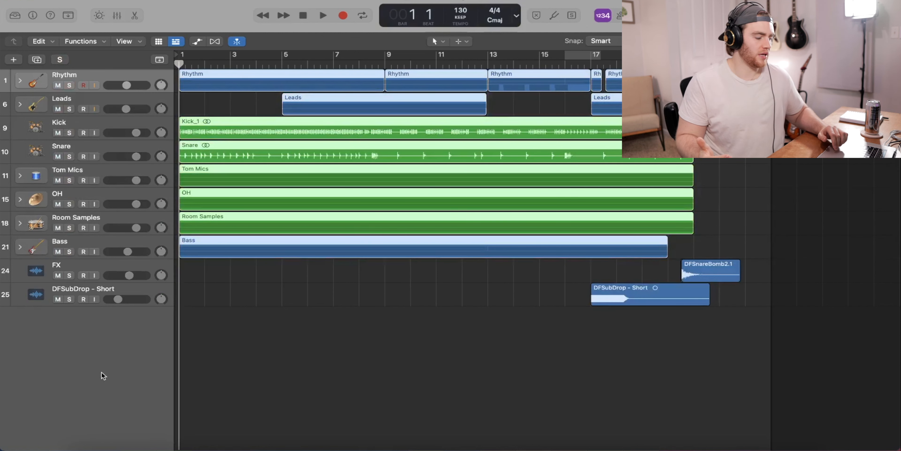
click(387, 358)
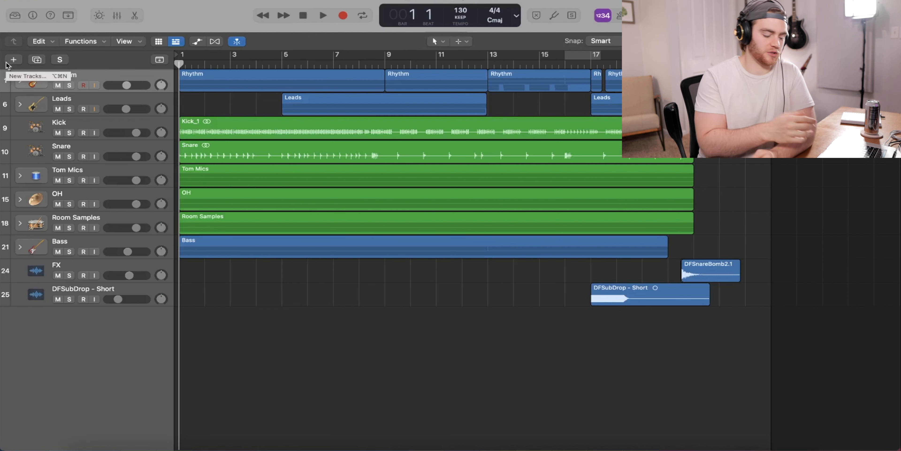
- Show the inspector and examine the bus routing and plug-ins on the Leads, Kick, Snare, Tom Mics, OH, Room Samples and Bass tracks
key(i)
key(i)
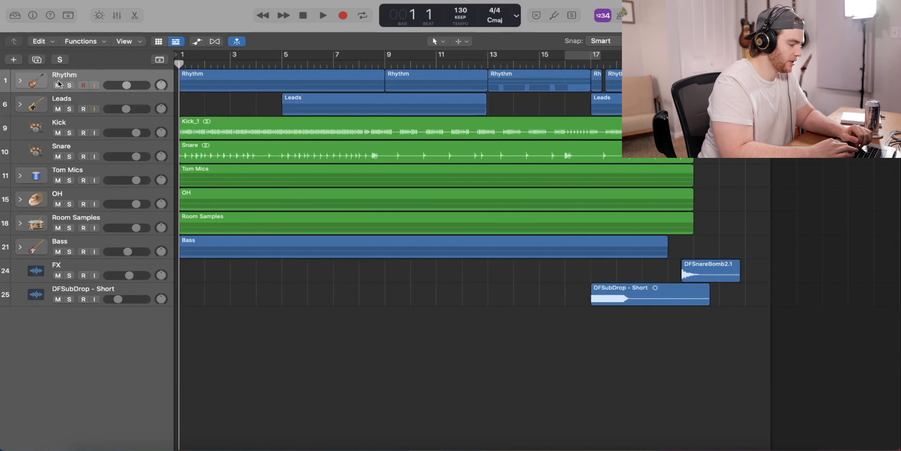
click(117, 104)
key(i)
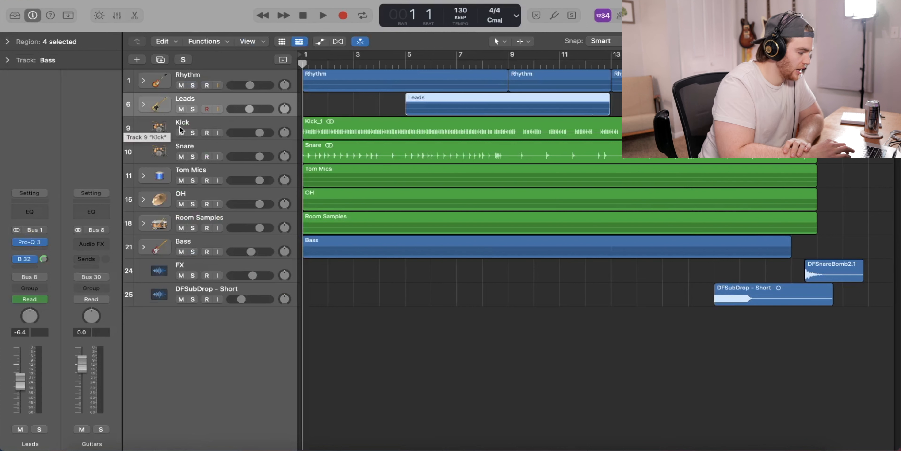
click(233, 125)
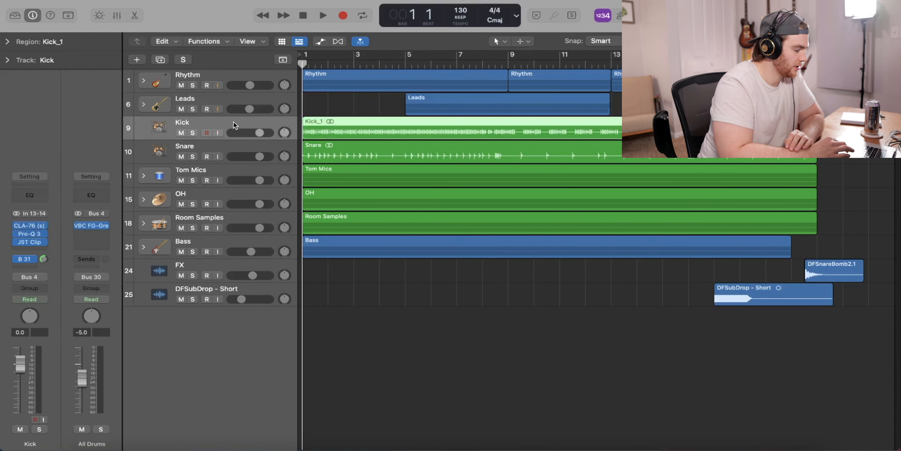
click(234, 144)
click(224, 173)
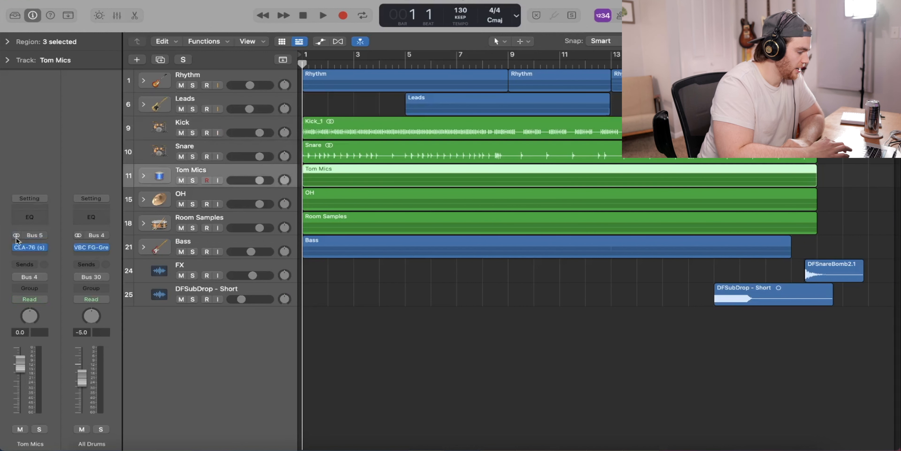
click(224, 199)
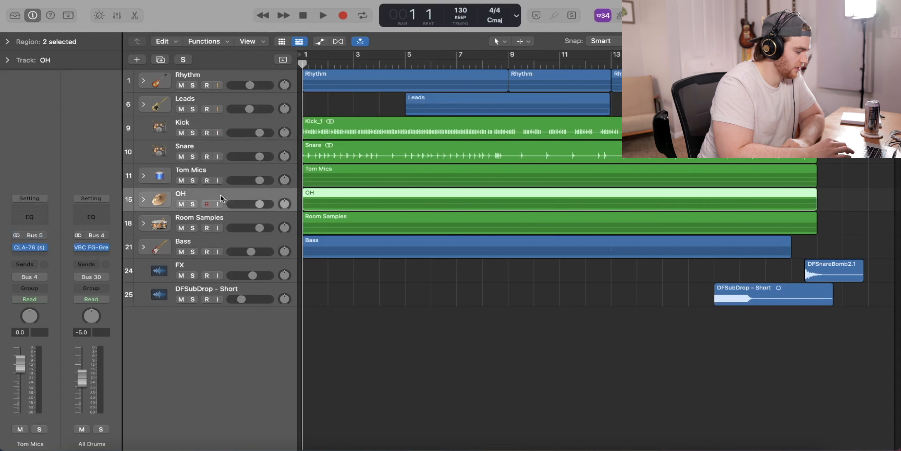
click(230, 221)
click(227, 241)
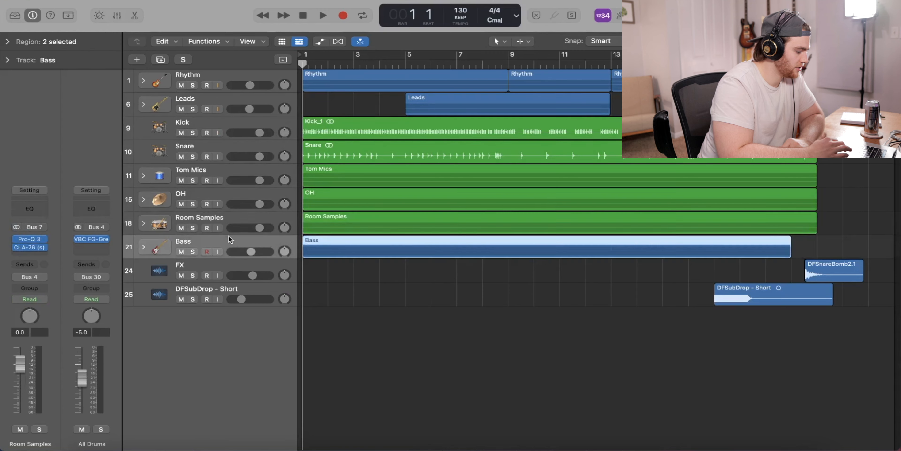
key(i)
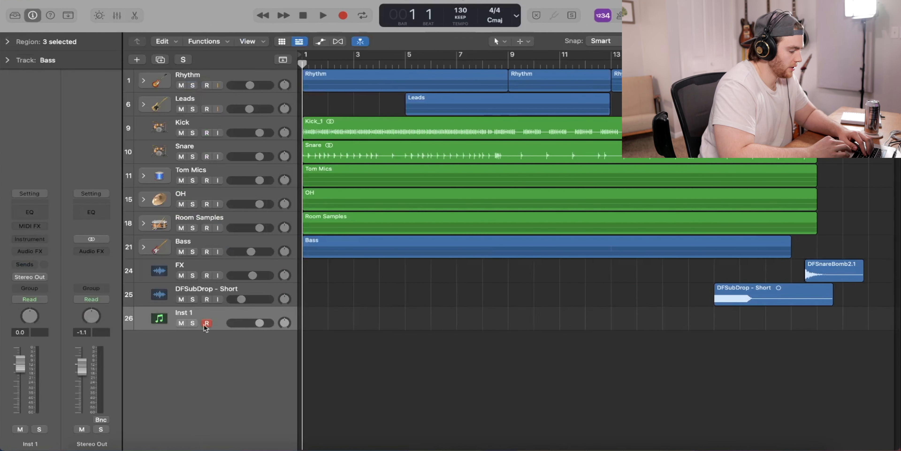
- Disarm recording on the new instrument track and load the One Kit Wonder - Architects kit in its Kontakt instrument
click(212, 323)
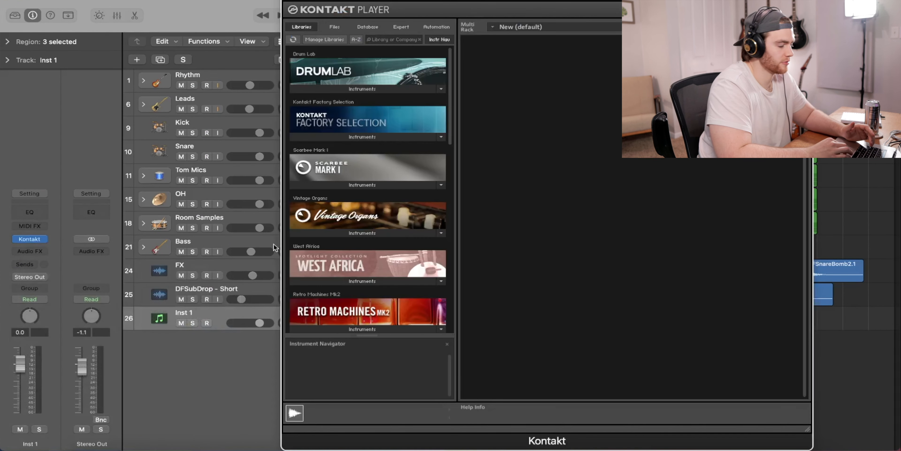
scroll(336, 227, down, 10)
click(385, 330)
drag(350, 328, 559, 246)
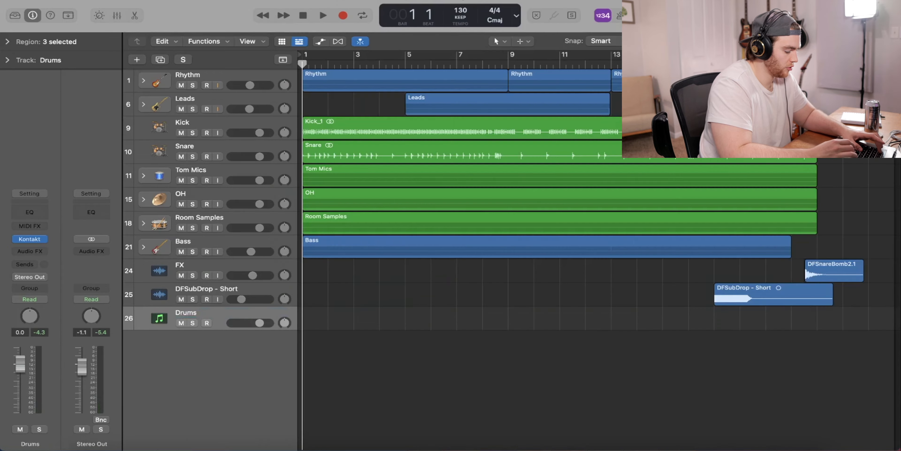
- Show the mixer and add six aux output channels for the Drums track's Kontakt instrument, covering outputs 3-4 through 13-14
key(x)
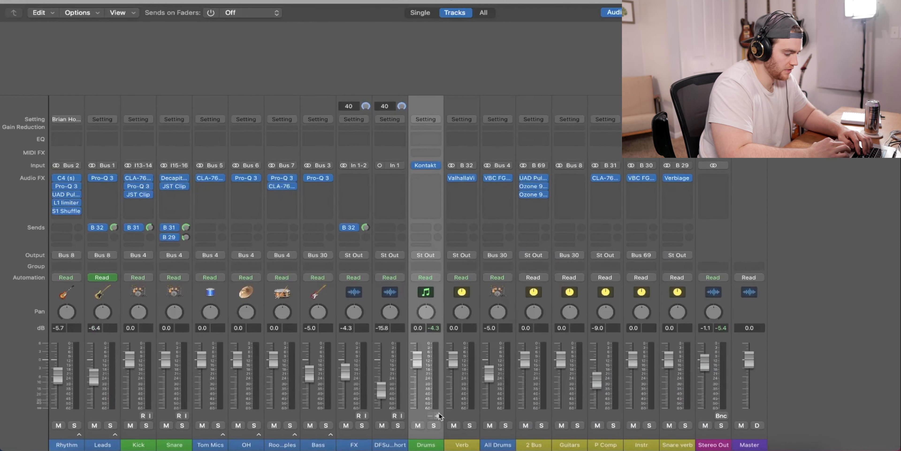
click(437, 416)
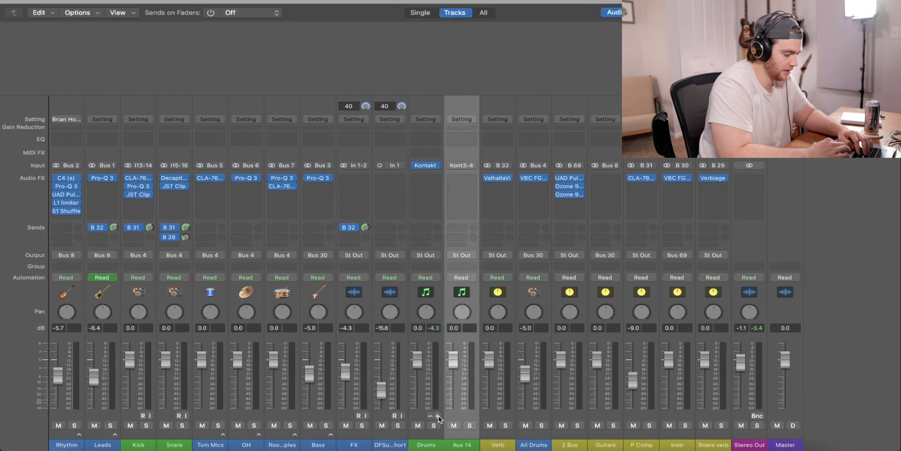
click(437, 416)
click(437, 416)
click(437, 416)
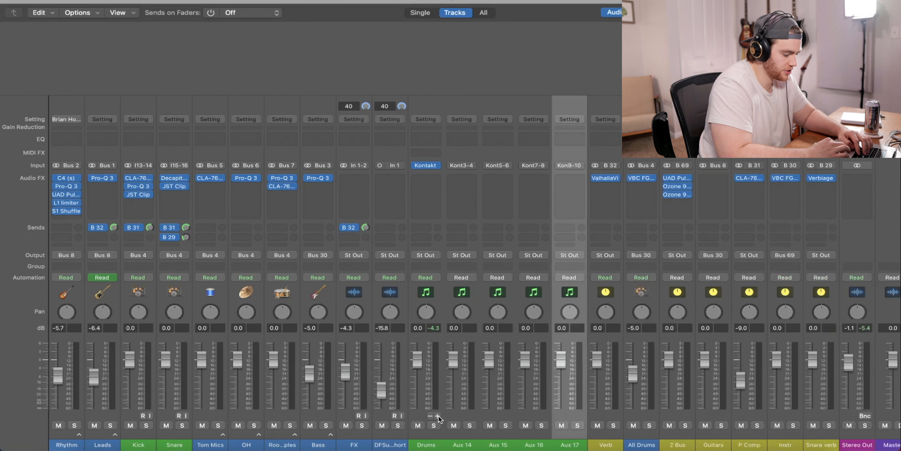
click(438, 416)
click(437, 416)
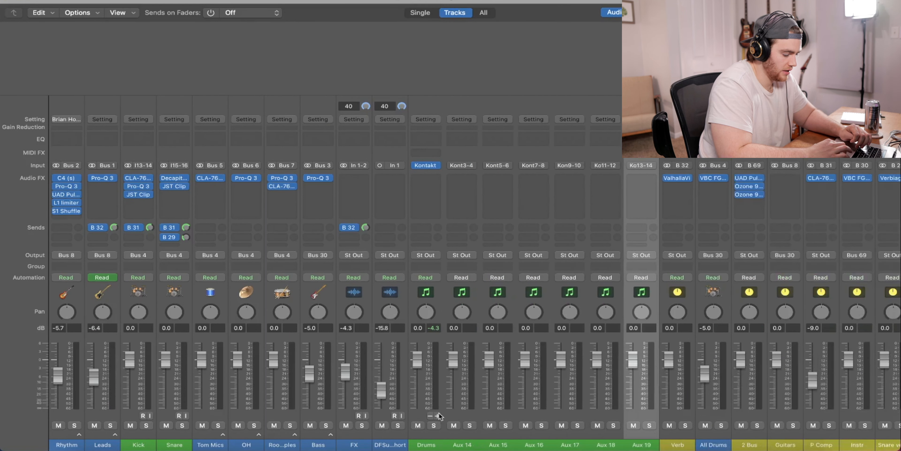
- In the drum kit's Kontakt mixer, route the kick to st.1, the snare to st.2, and Tom 1 and Tom 2 to st.3
click(424, 166)
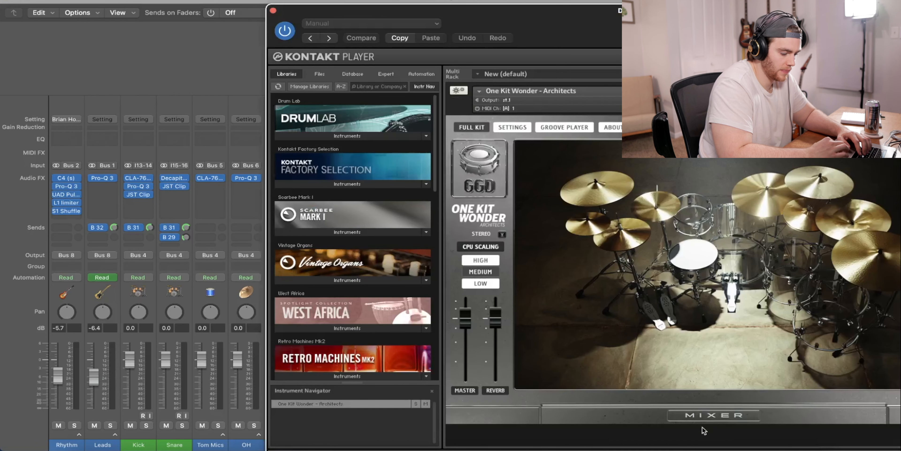
click(704, 416)
click(588, 401)
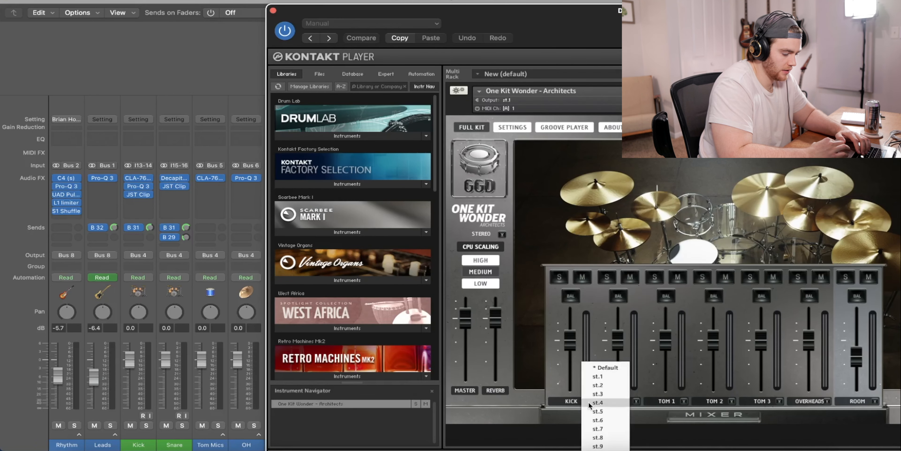
click(596, 379)
click(636, 401)
click(640, 384)
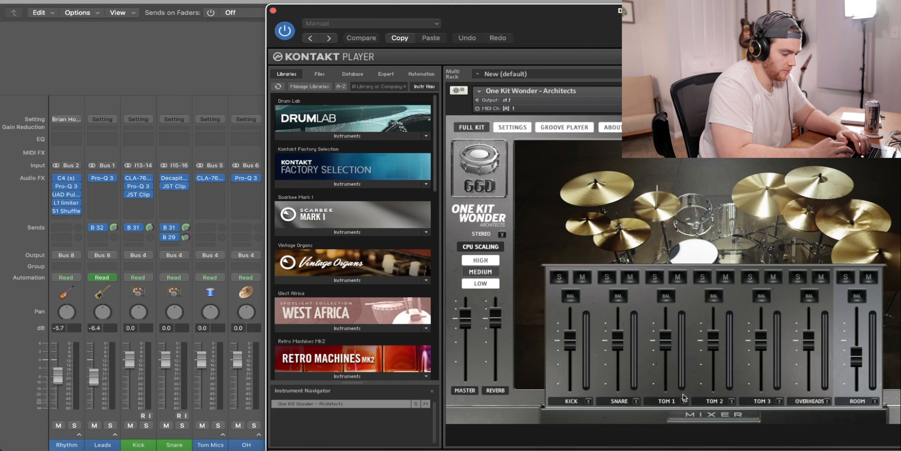
click(685, 401)
click(698, 393)
click(732, 400)
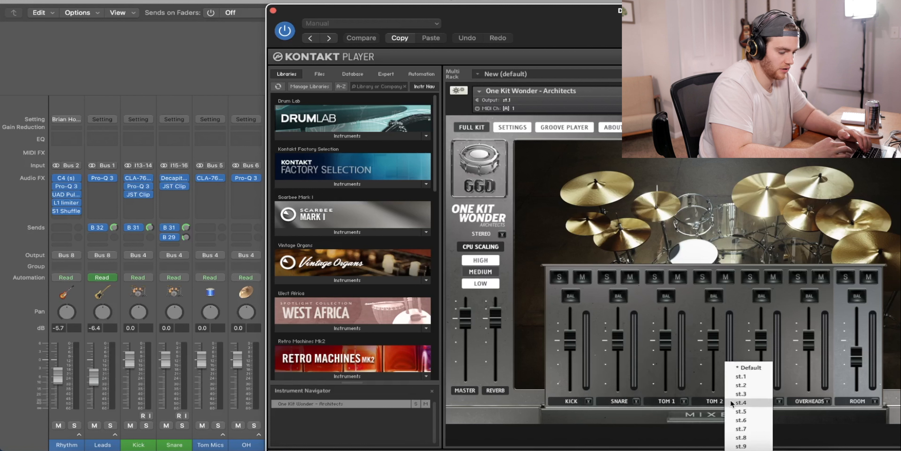
click(737, 393)
click(779, 401)
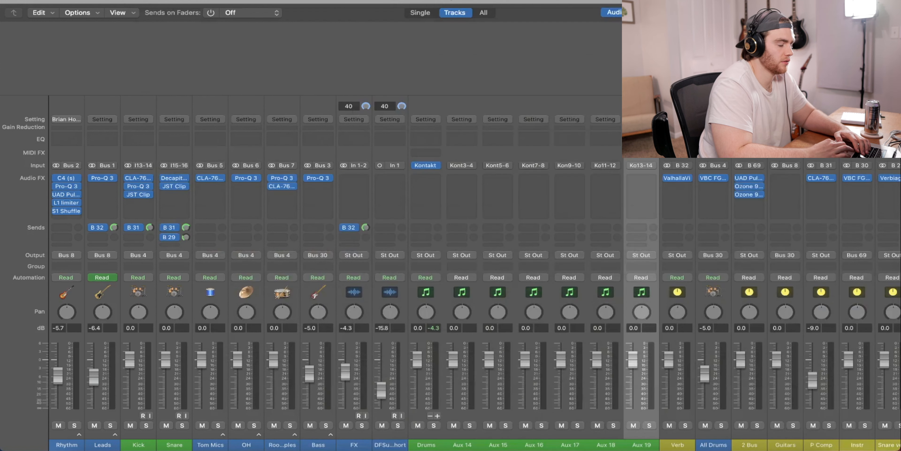
key(space)
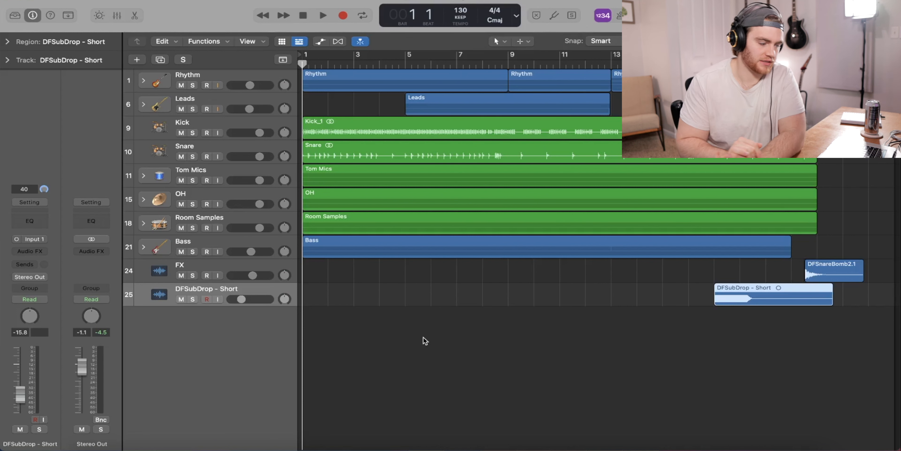
key(super+2)
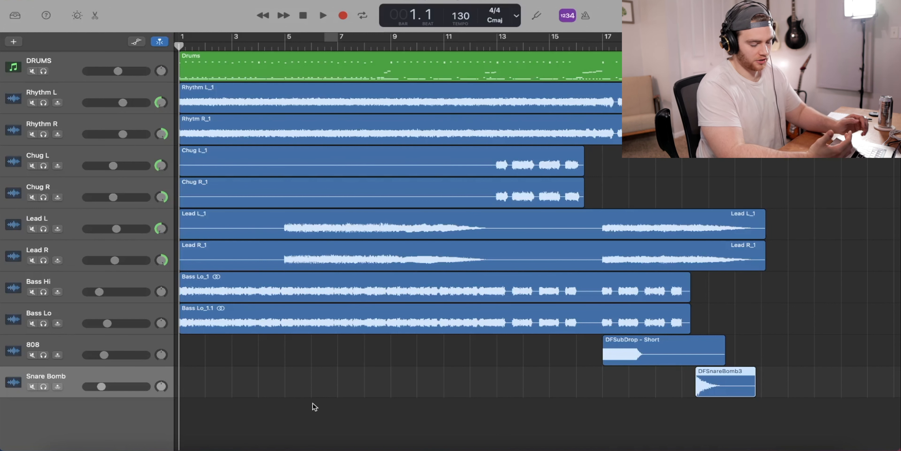
- Switch to the GarageBand project and examine the separate Bass Hi and Bass Lo tracks
click(88, 279)
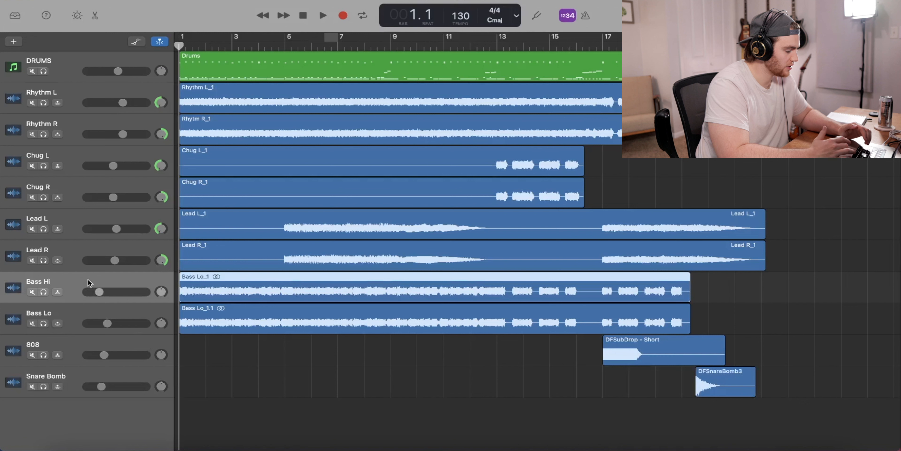
click(78, 312)
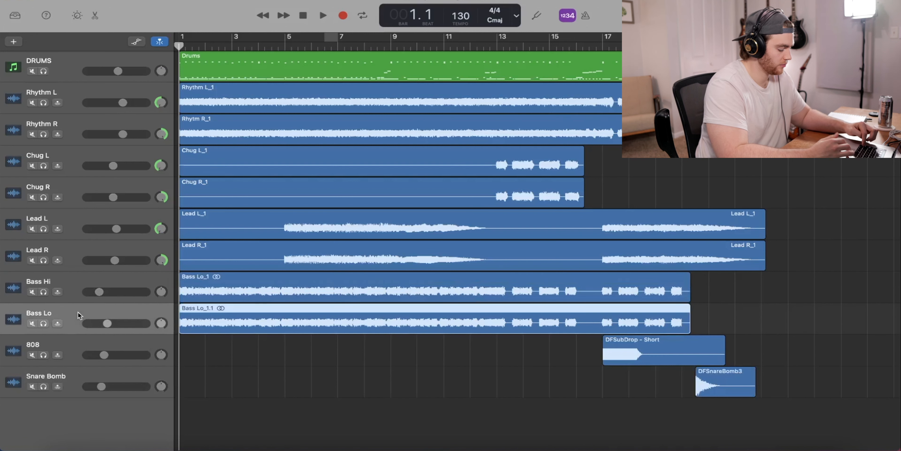
click(73, 354)
click(75, 333)
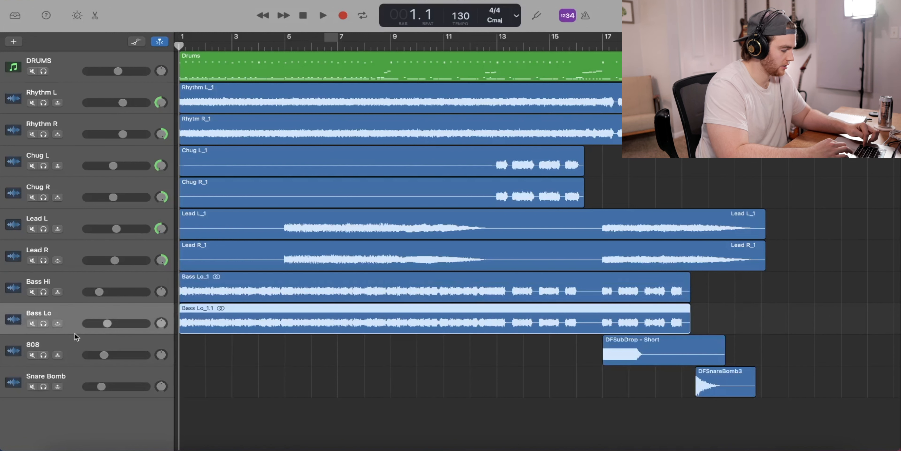
click(70, 284)
click(67, 322)
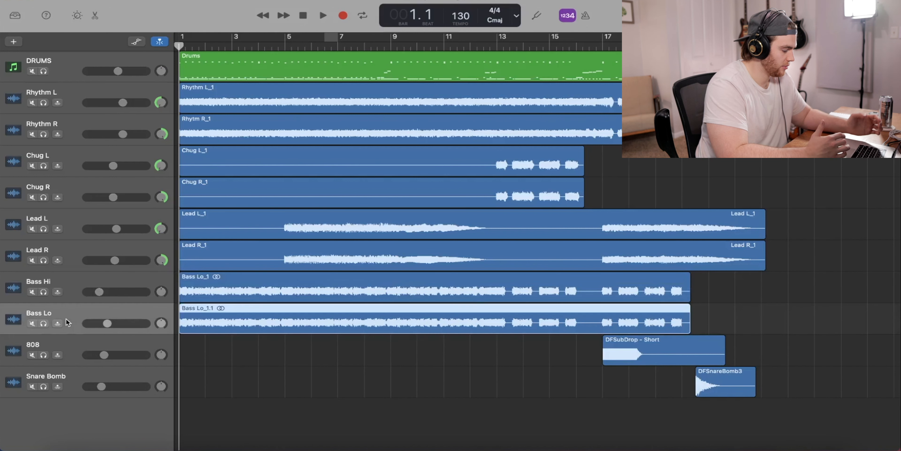
- Check the track commands available for Bass Hi in GarageBand, such as duplicating, renaming or deleting the track
right_click(70, 339)
right_click(71, 300)
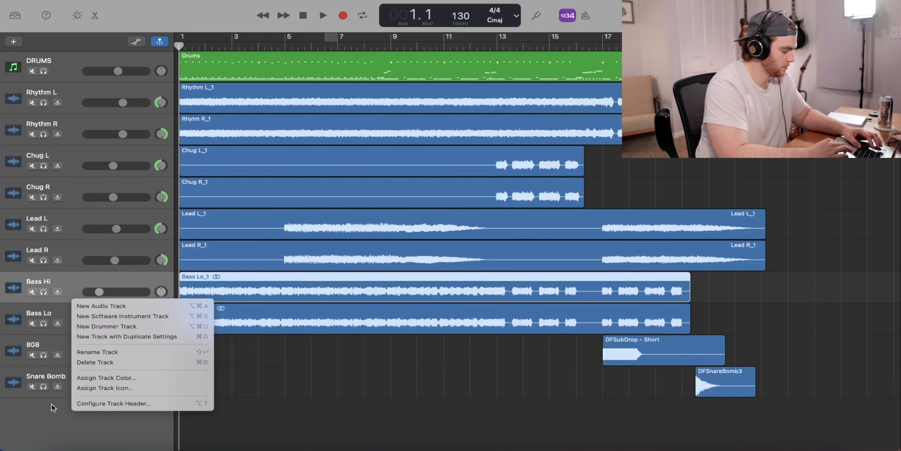
click(59, 395)
click(61, 393)
- Go through the bass, lead and chug tracks one at a time to examine how they are laid out individually
click(72, 293)
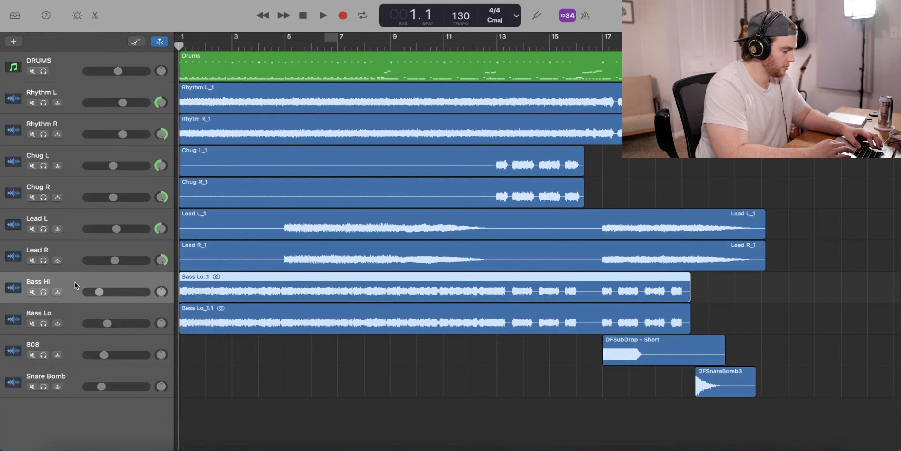
click(77, 350)
click(76, 318)
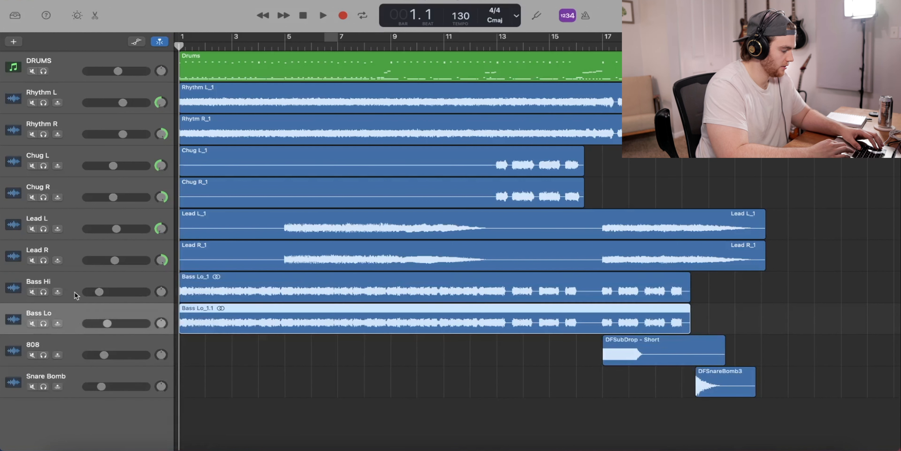
click(77, 296)
click(66, 245)
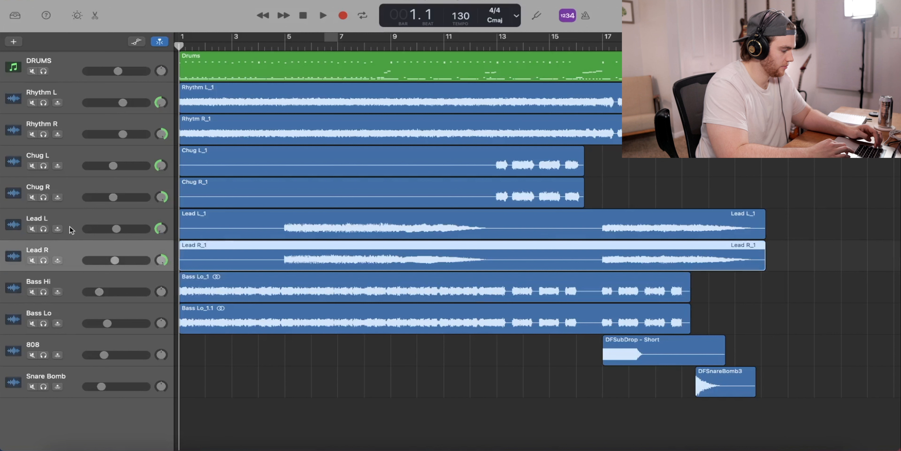
click(70, 229)
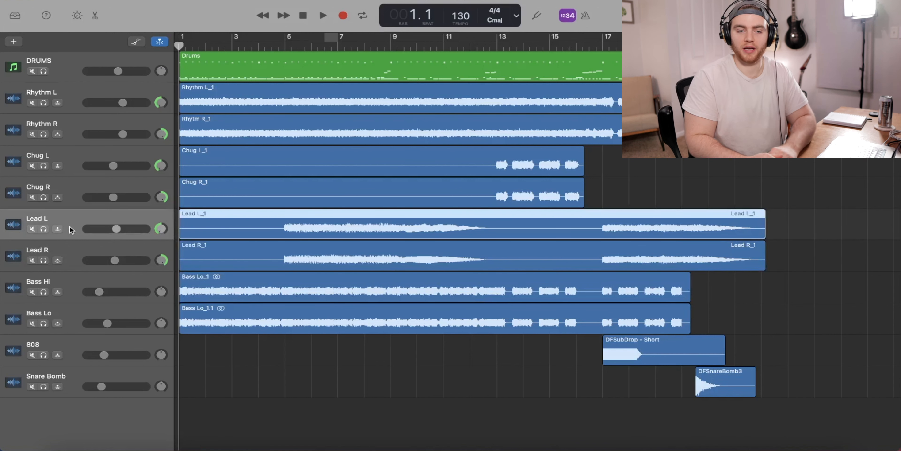
click(70, 200)
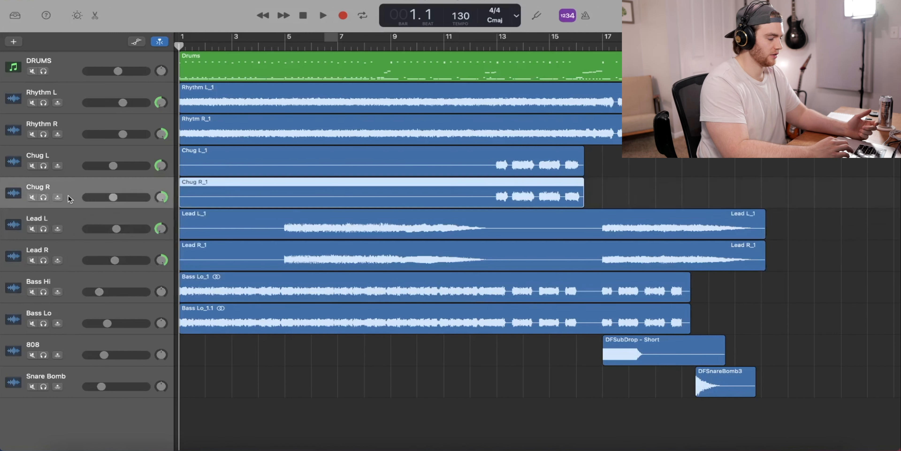
- Look over the two rhythm tracks and examine the plug-in chain in the DRUMS track's Smart Controls, including the Kontakt instrument
click(80, 137)
click(80, 93)
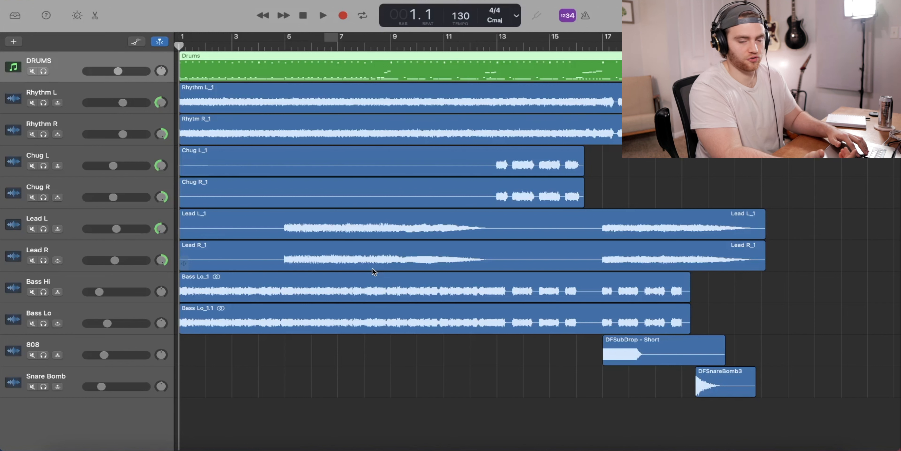
key(b)
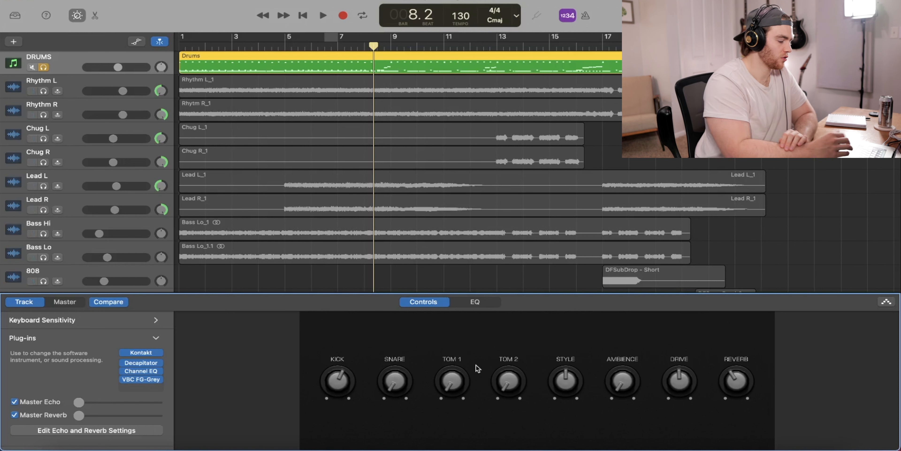
click(156, 338)
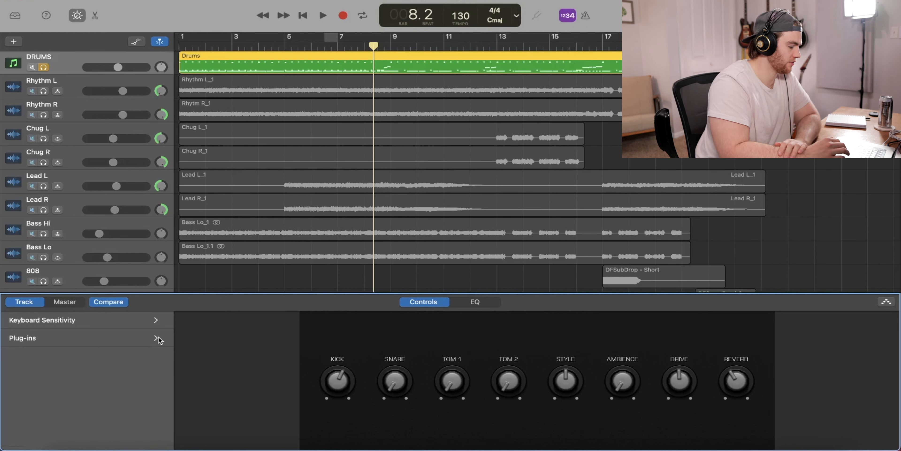
click(157, 338)
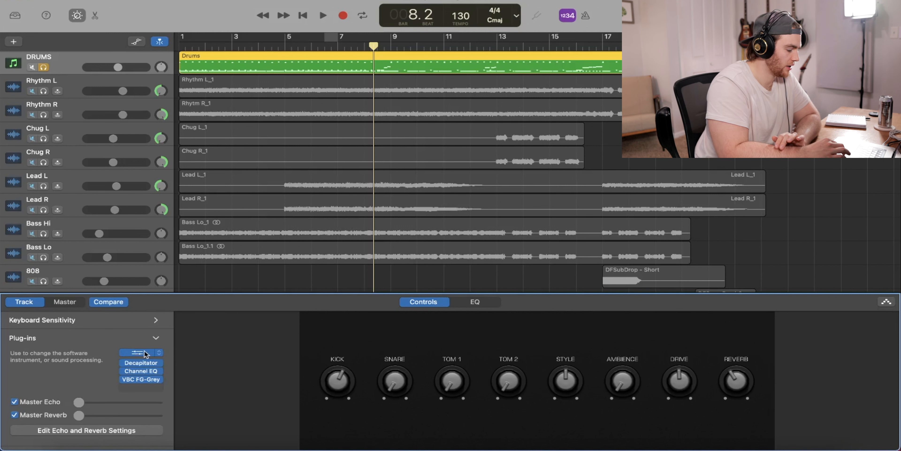
mouse_move(144, 364)
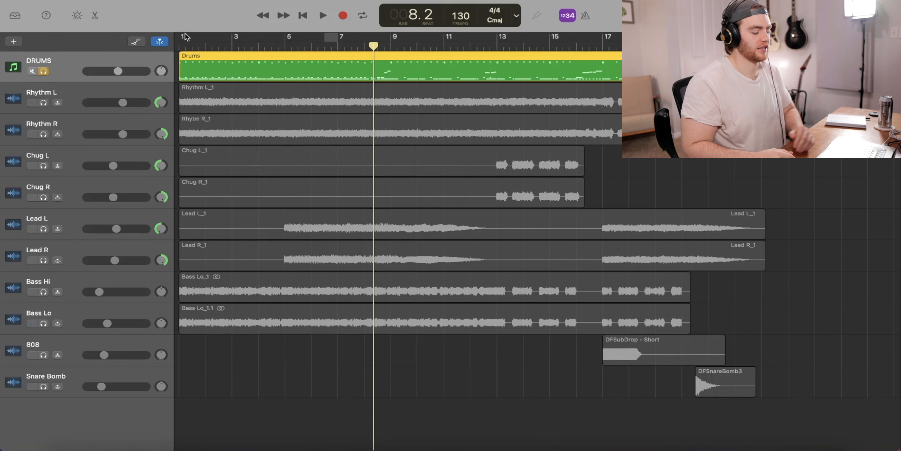
- Examine the Drums region's MIDI notes across the kit pieces in the Piano Roll, and close the editor
key(e)
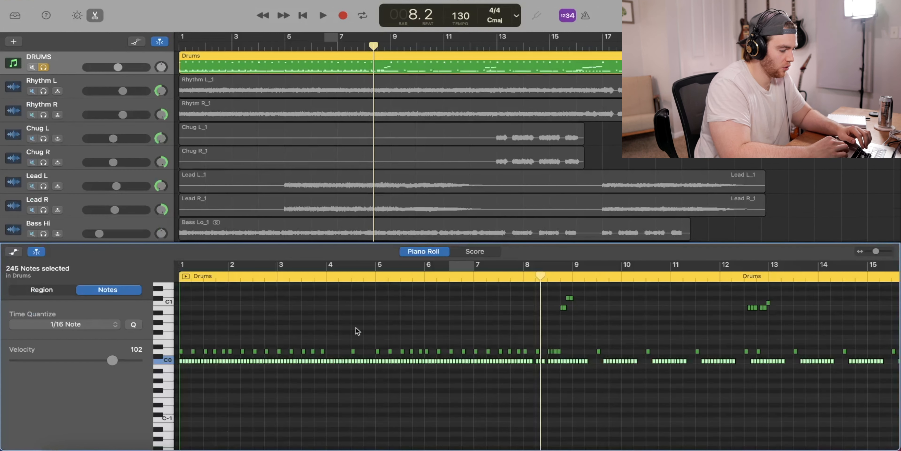
scroll(356, 328, up, 10)
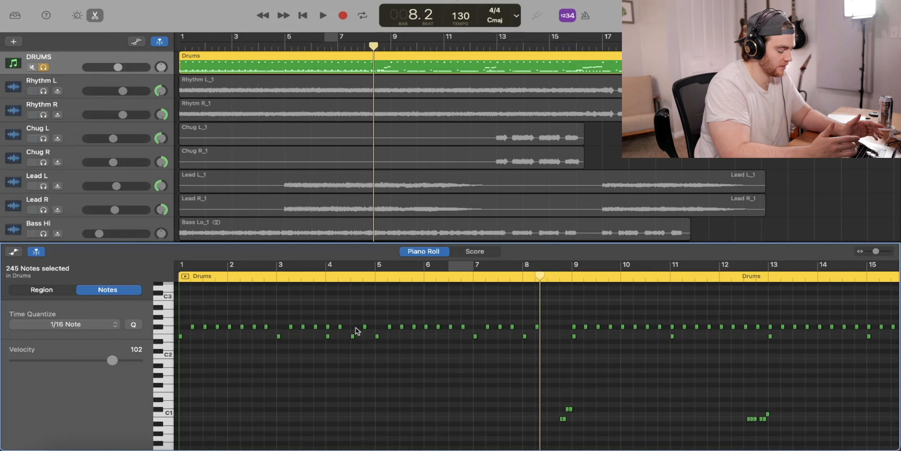
key(e)
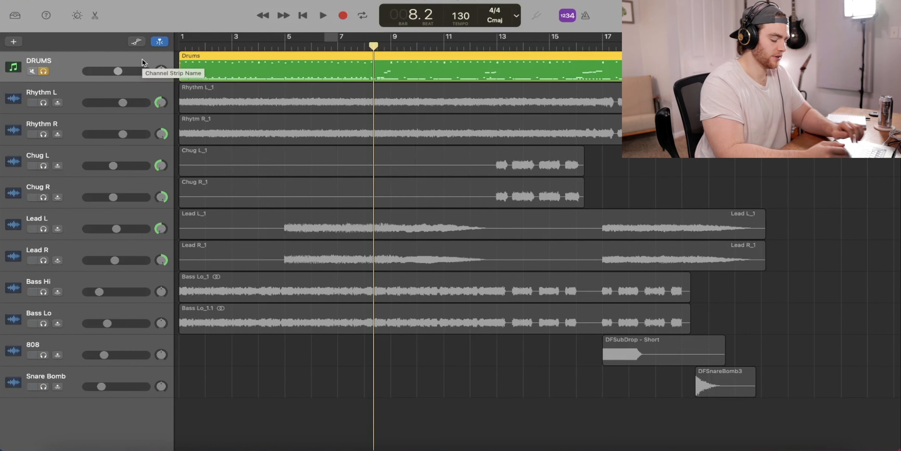
- Check the Channel EQ in the DRUMS track's plug-in chain and turn off the track's solo
key(b)
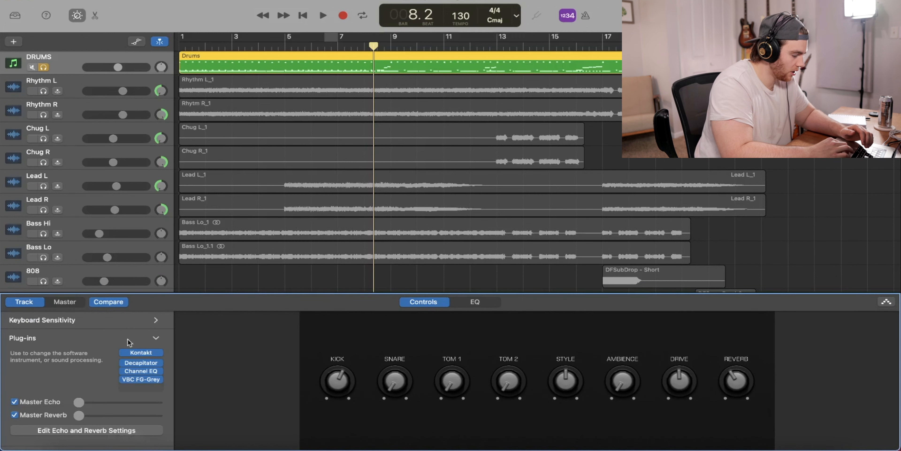
click(143, 370)
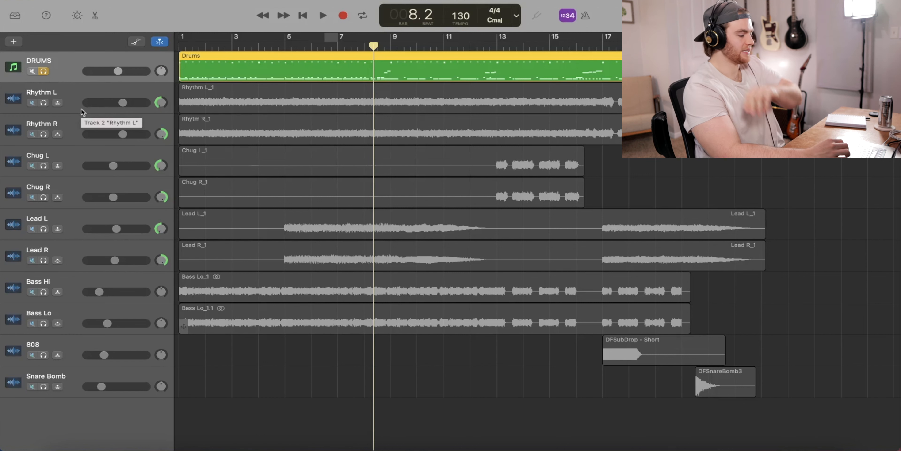
click(44, 71)
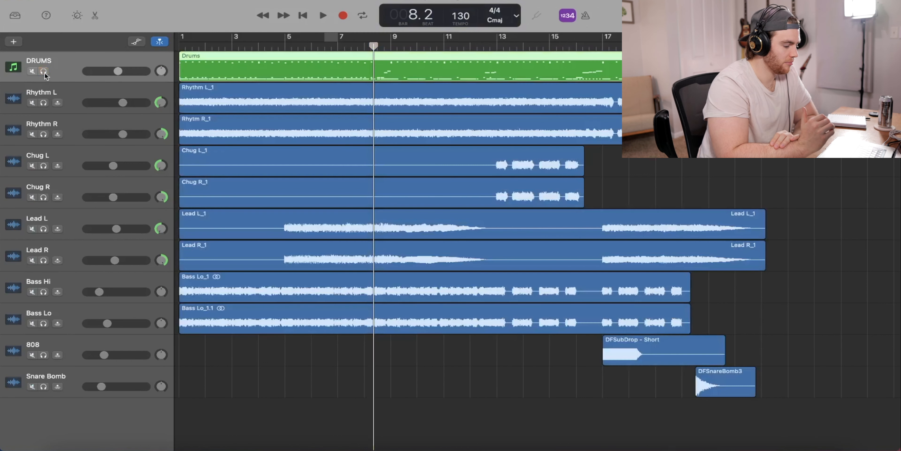
- Check the Rhythm L track's plug-ins and its echo and reverb sends, and open the master echo and reverb settings
click(70, 94)
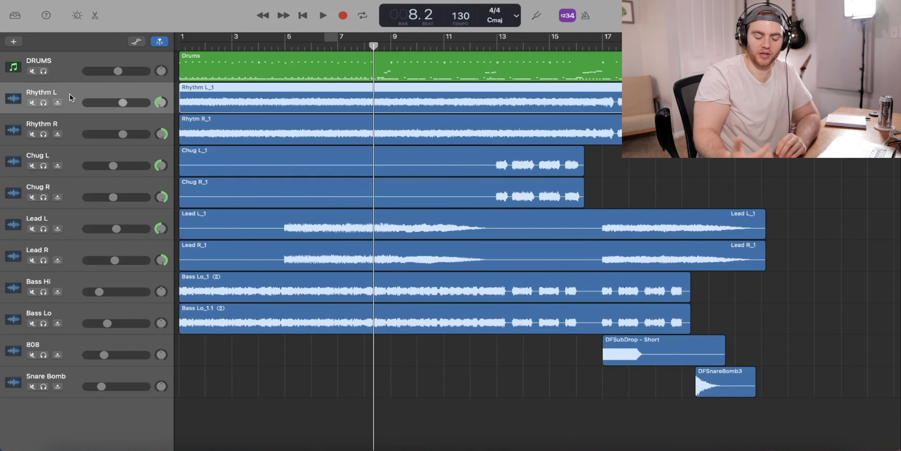
key(b)
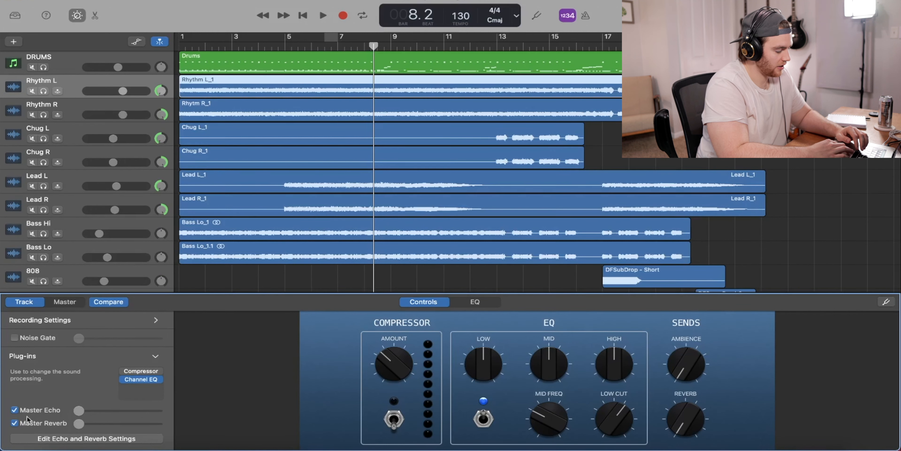
click(55, 438)
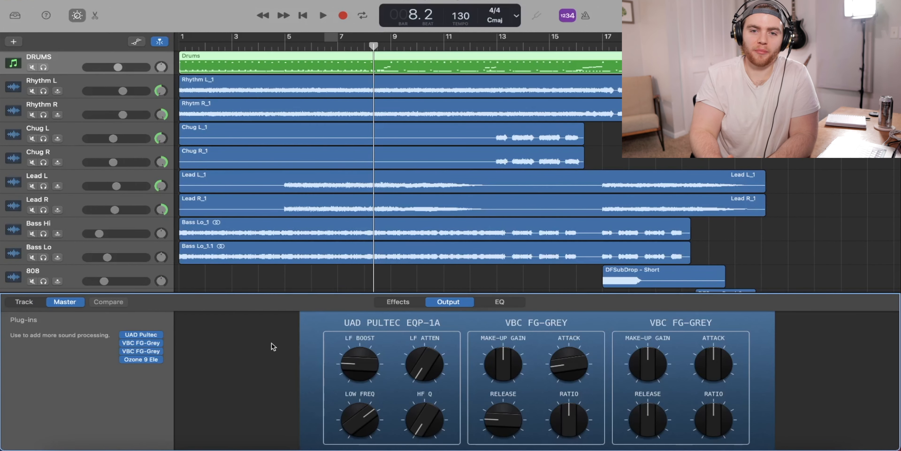